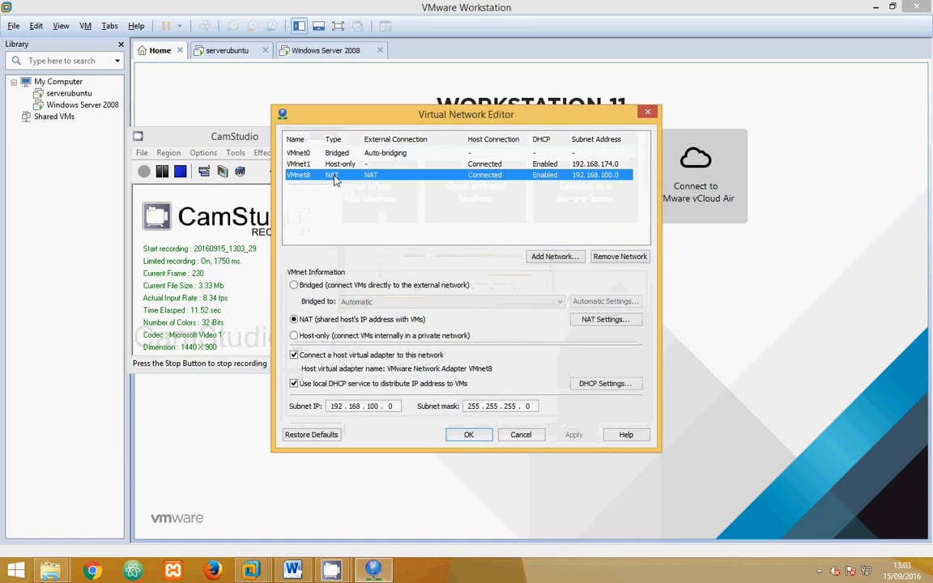
- Review the NAT settings of VMnet8, including its gateway IP, and close the Virtual Network Editor
left_click(601, 320)
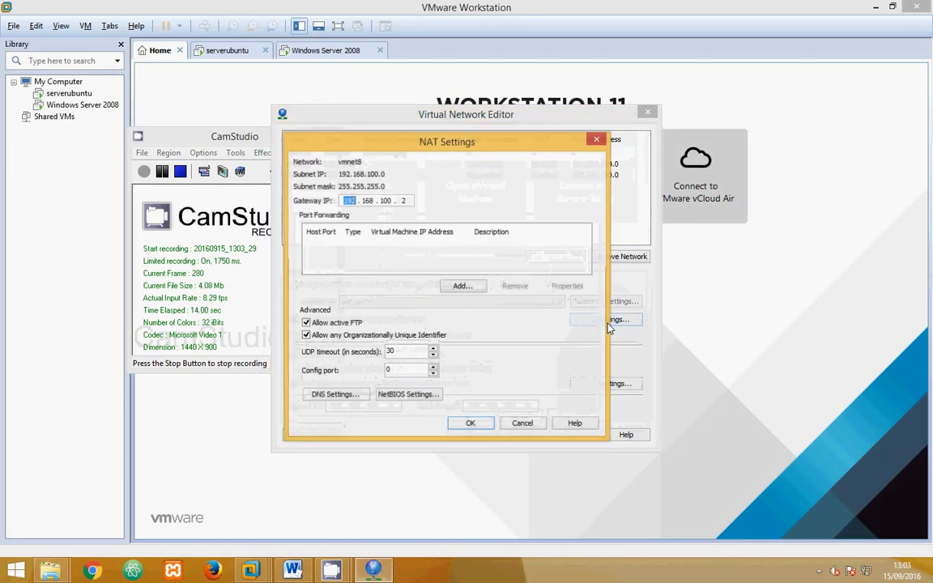
left_click(470, 424)
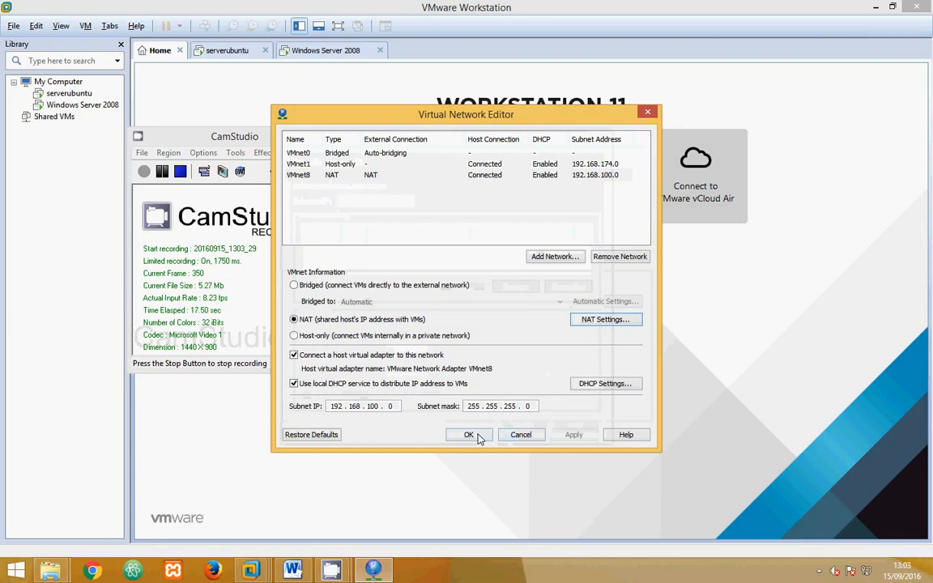
left_click(470, 435)
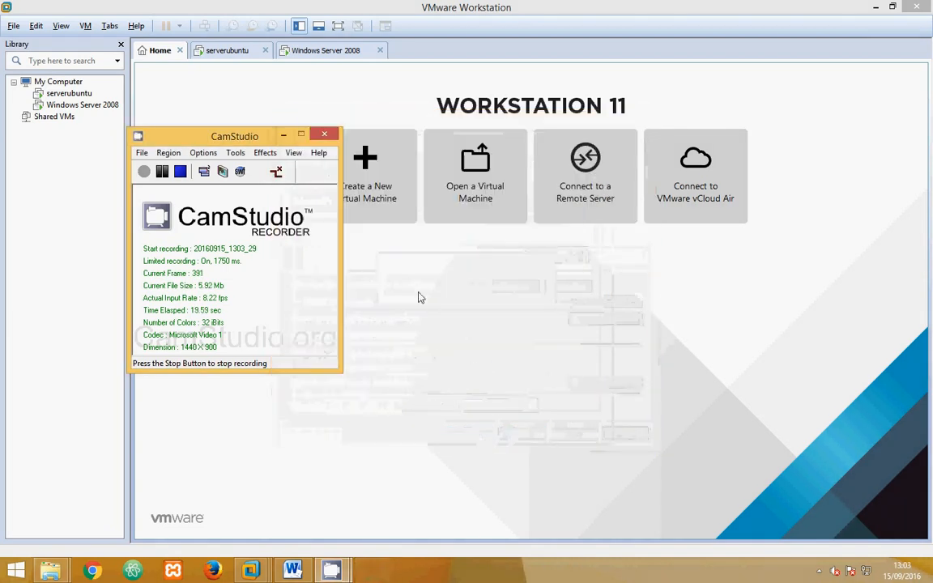
- Switch to the serverubuntu virtual machine and open a terminal on its desktop
left_click(225, 54)
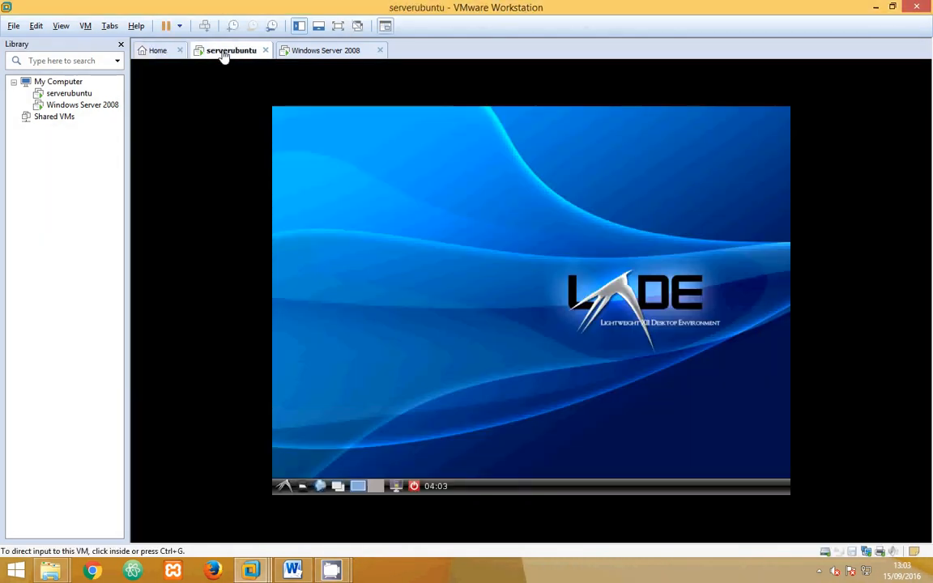
left_click(283, 486)
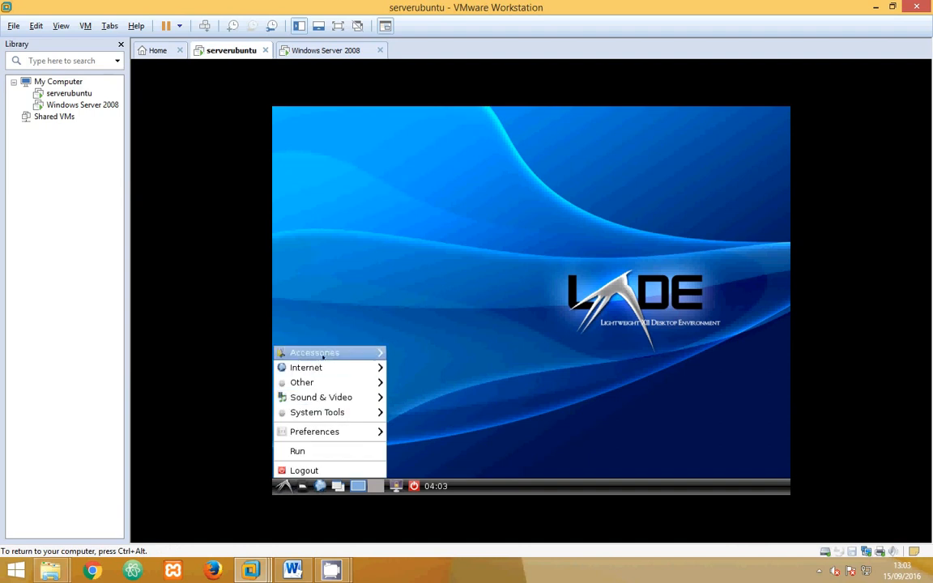
mouse_move(323, 354)
left_click(425, 413)
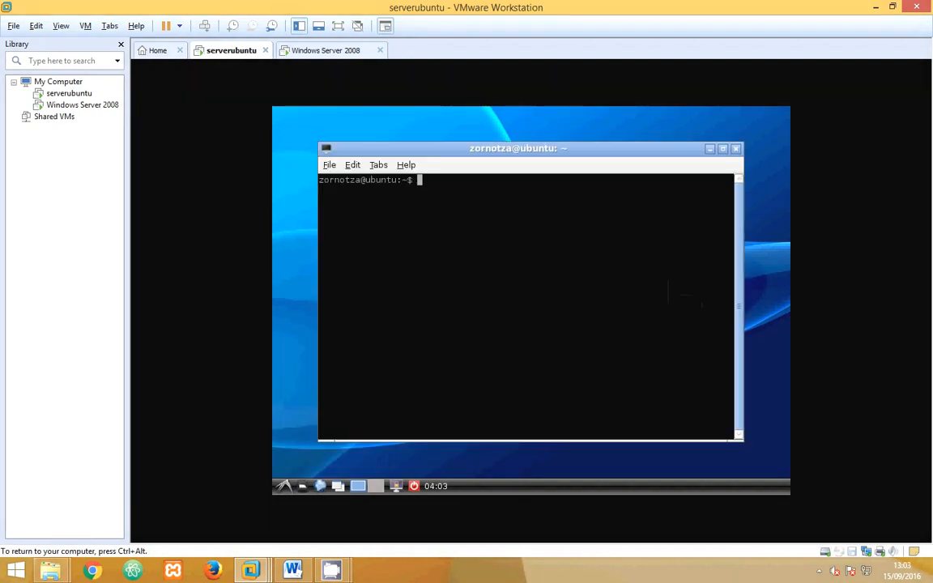
- Start a root shell with sudo -s, entering the account password, and change to the root directory /
type("sudo -s")
key("Return")
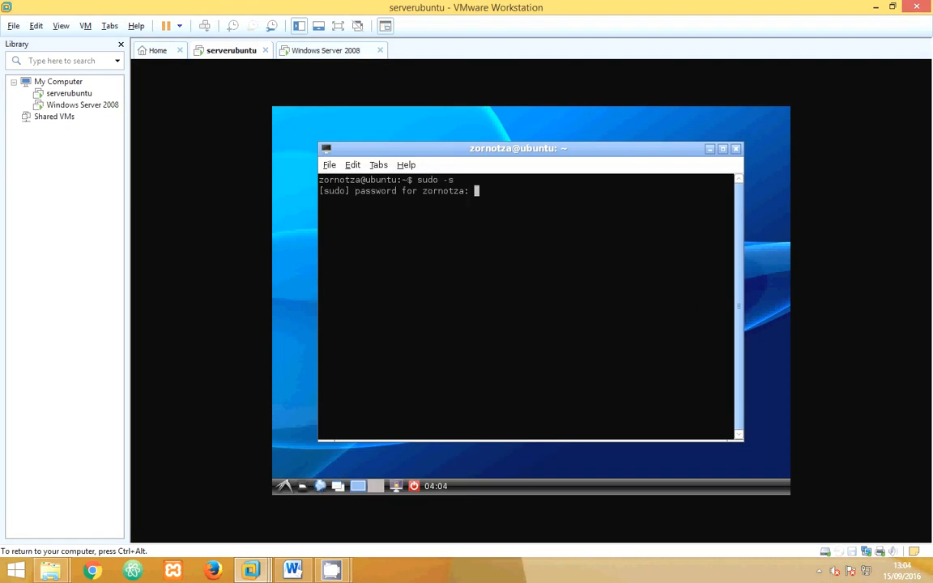
key("Return")
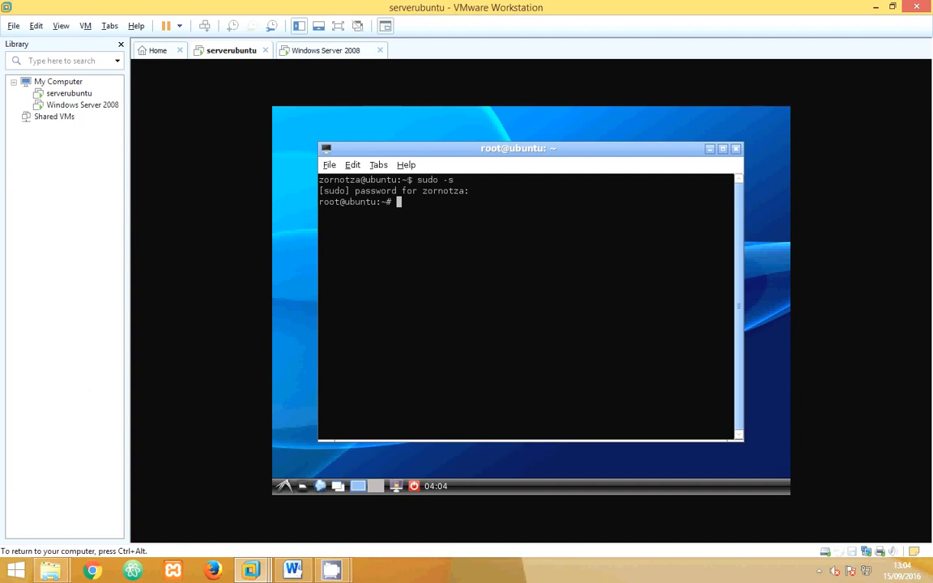
type("cd /")
key("Return")
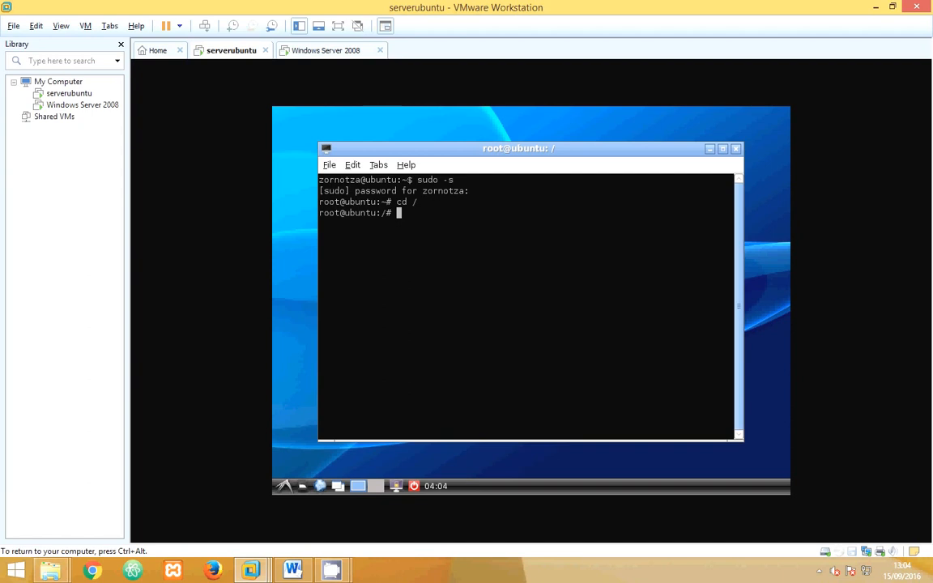
- View the /etc/hostname file in nano and return to the shell prompt
type("nano /etc/hostna")
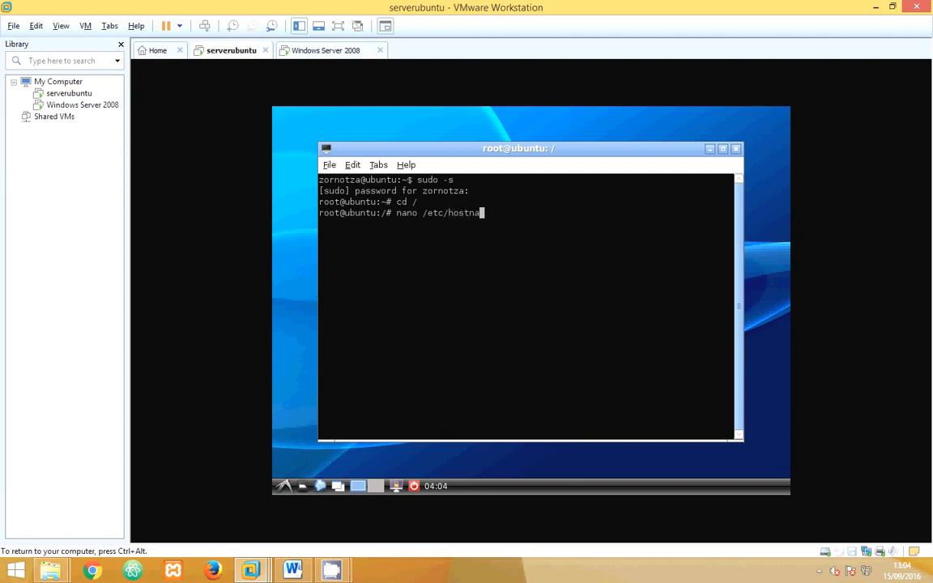
type("me")
key("Return")
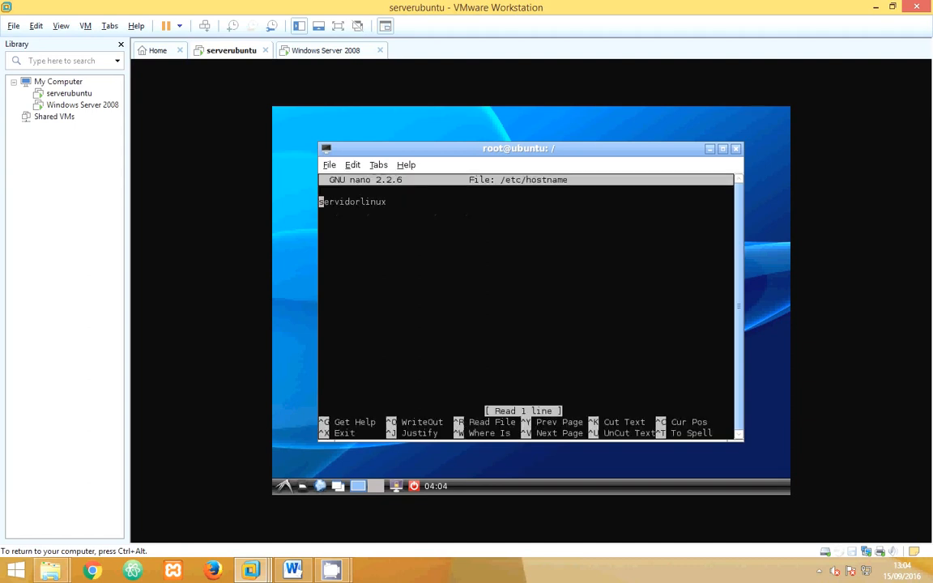
key("ctrl+z")
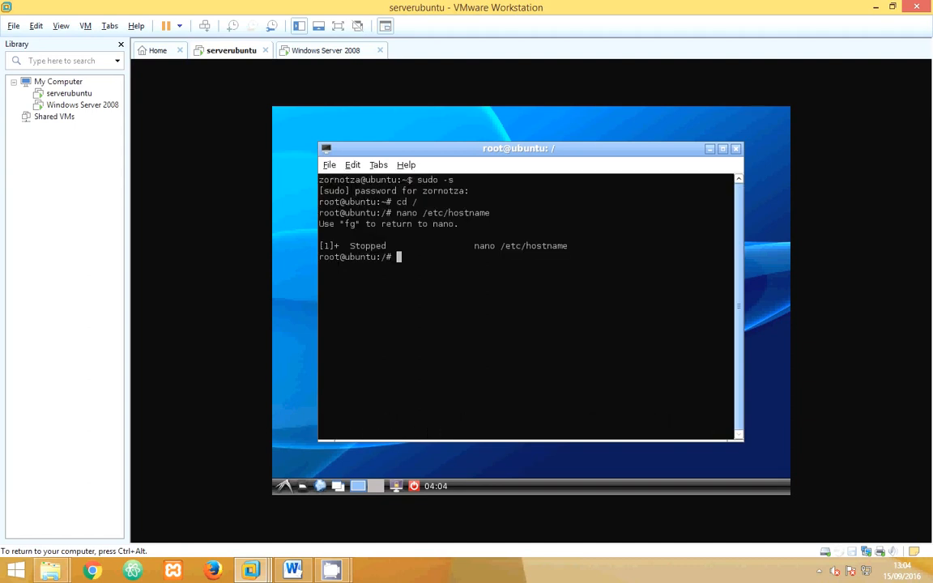
- View the /etc/hosts file in nano and return to the shell prompt
key("Up")
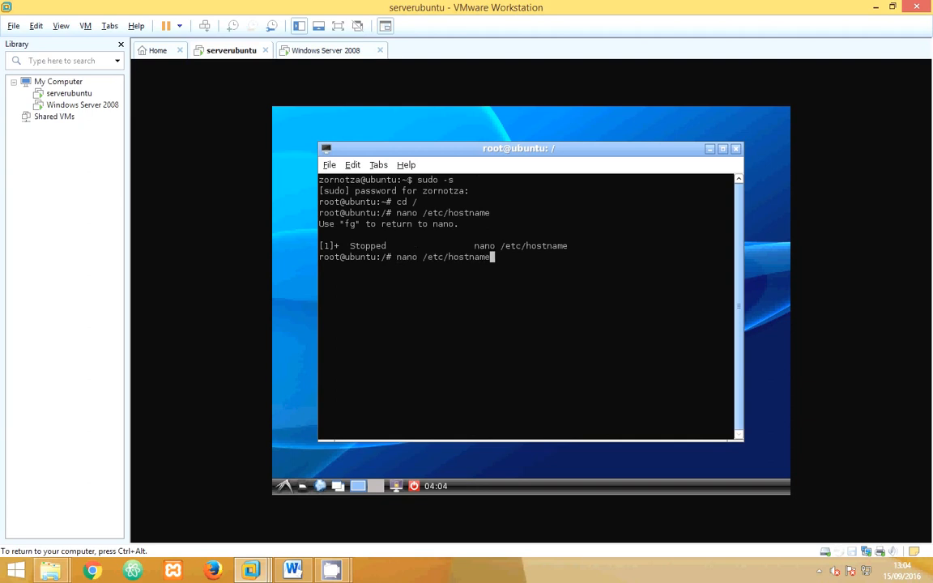
key("BackSpace")
key("BackSpace")
key("BackSpace")
key("BackSpace")
type("s")
key("Return")
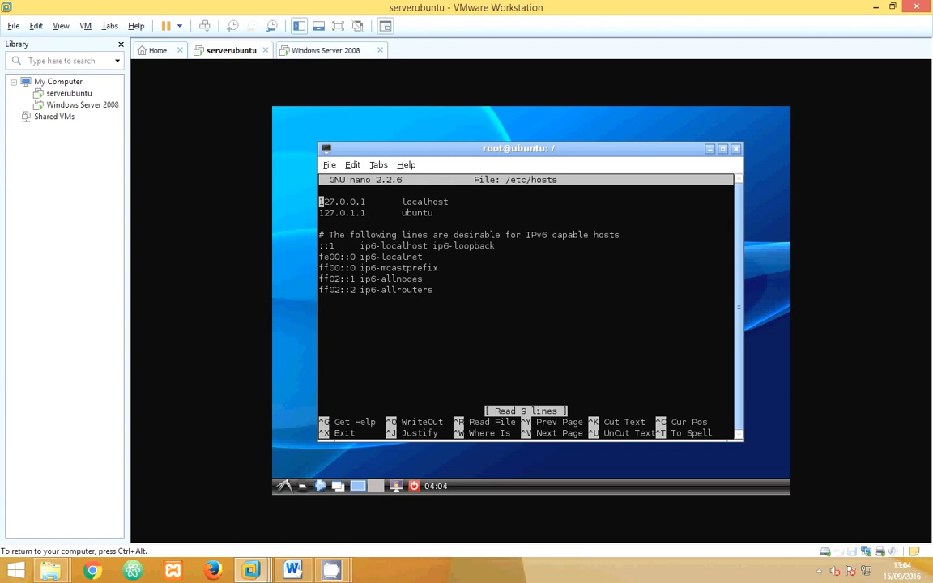
key("ctrl+z")
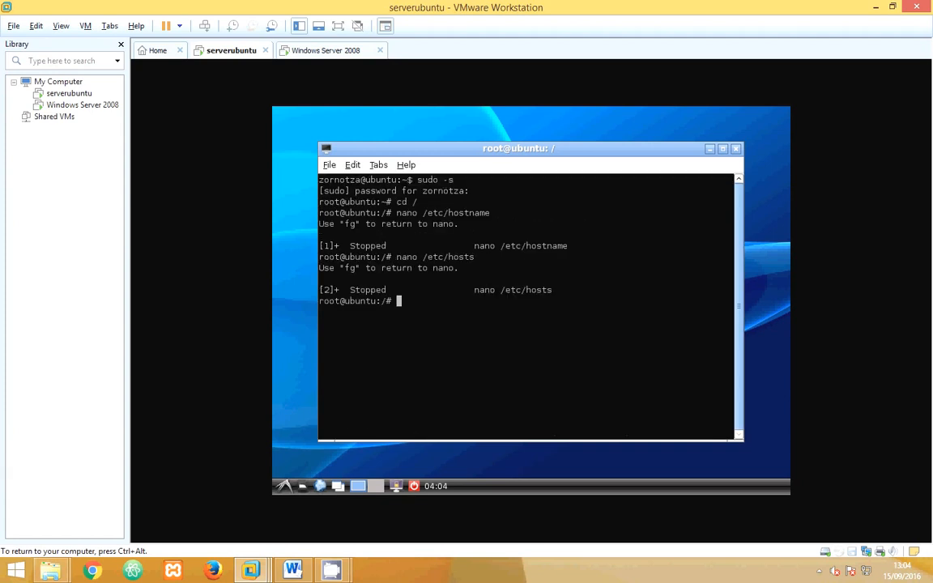
- Change the working directory to /etc
key("Up")
key("BackSpace")
key("BackSpace")
key("BackSpace")
key("BackSpace")
key("BackSpace")
key("BackSpace")
key("BackSpace")
key("BackSpace")
key("BackSpace")
key("BackSpace")
key("BackSpace")
key("BackSpace")
key("BackSpace")
key("BackSpace")
key("BackSpace")
type("cd /etc")
key("Return")
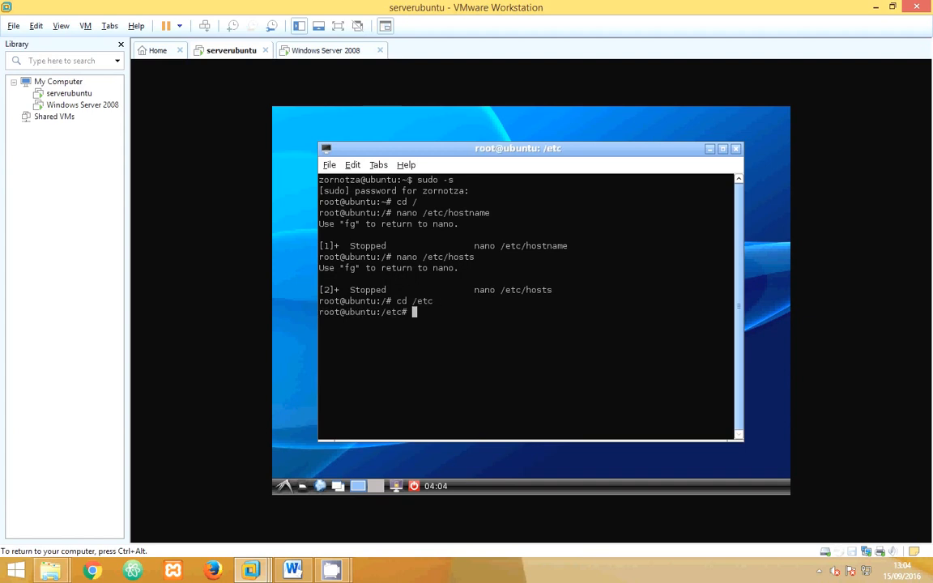
- Try to change into networks inside /etc
type("cd networks")
key("Return")
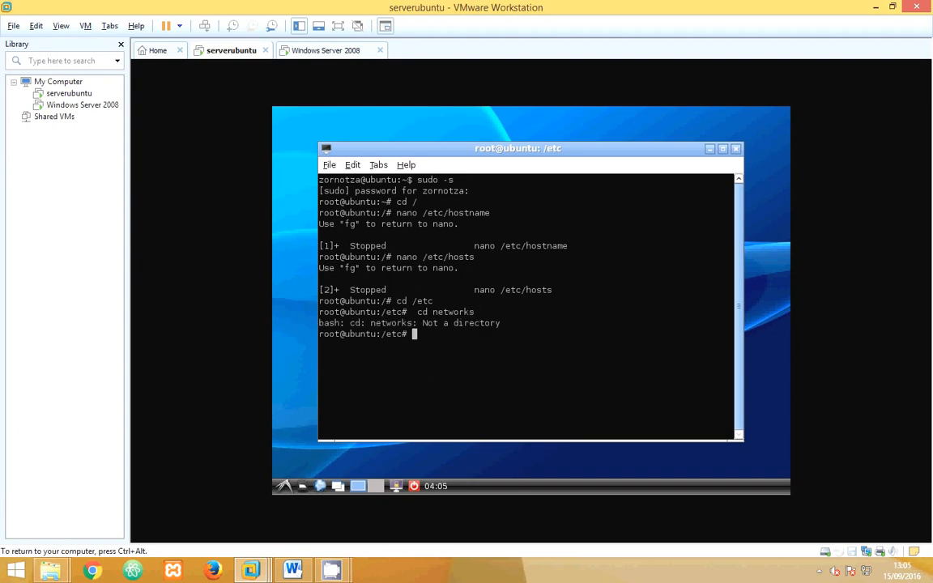
- List the contents of /etc in long format with ls -l and look for the network configuration directory
key("Up")
key("Up")
key("BackSpace")
key("BackSpace")
key("BackSpace")
key("BackSpace")
key("BackSpace")
key("BackSpace")
key("BackSpace")
key("BackSpace")
type("ls -l")
key("Return")
scroll(509, 328, "up", 12)
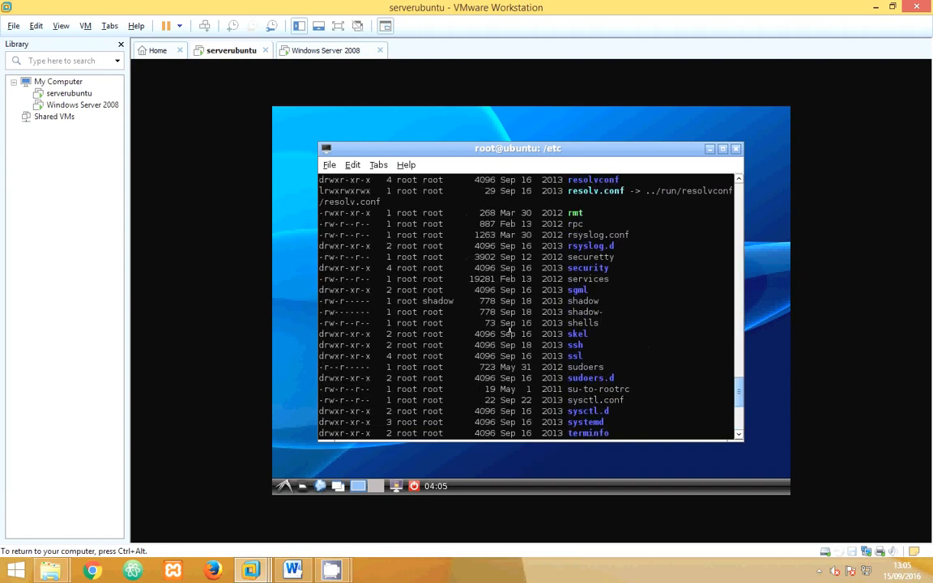
scroll(509, 328, "up", 8)
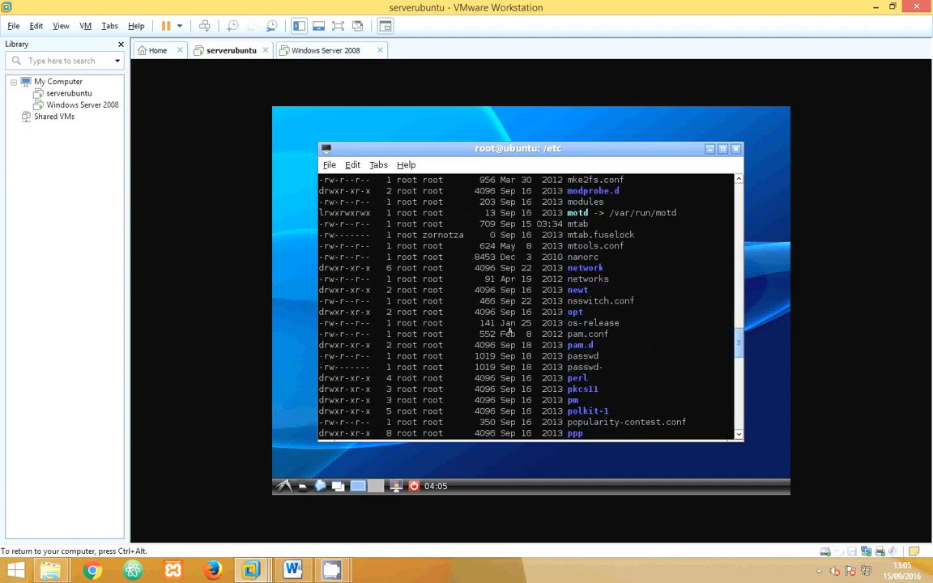
scroll(509, 329, "down", 20)
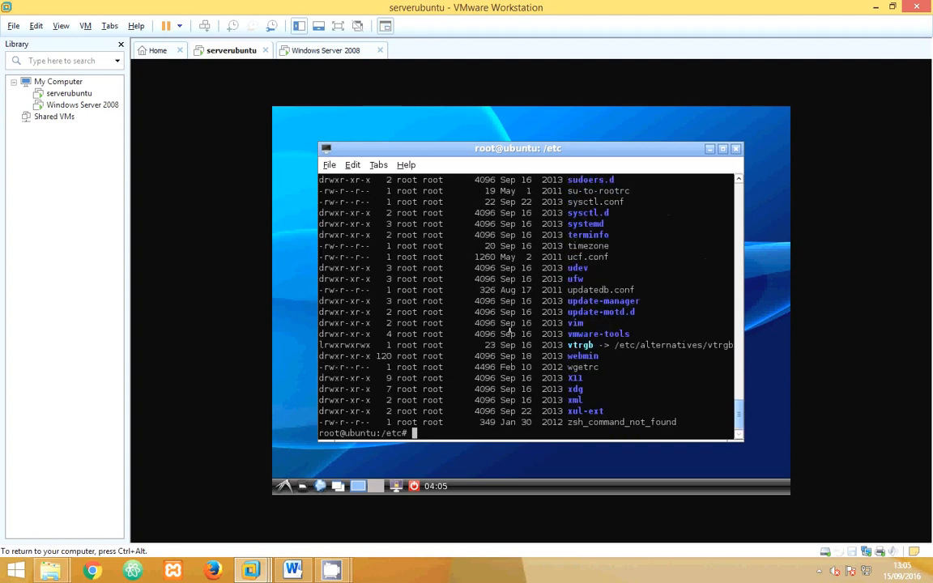
- Change into the network directory inside /etc
type("cd /etc")
key("Up")
key("Down")
key("BackSpace")
key("BackSpace")
key("BackSpace")
key("BackSpace")
type("network")
key("Return")
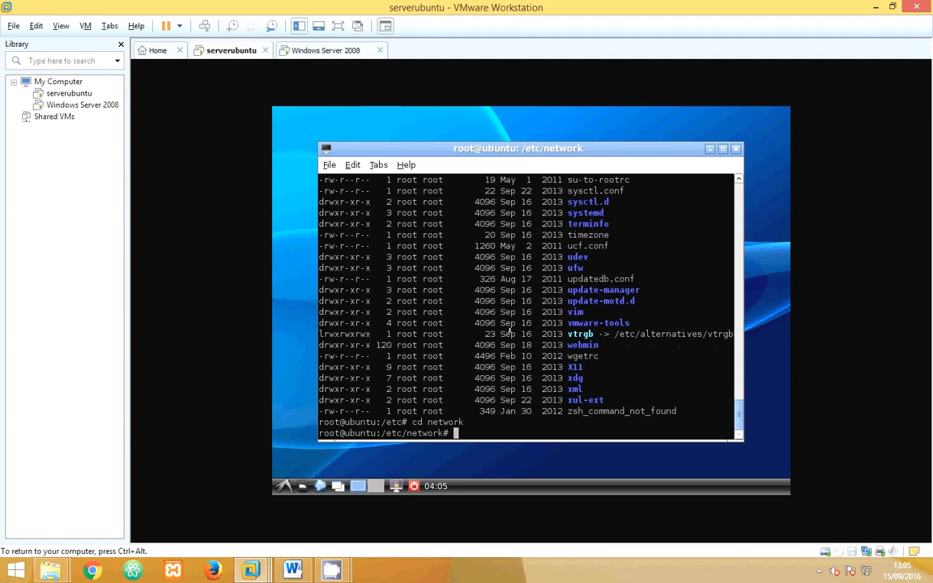
- Open the interfaces file in nano, review the eth0 static address settings, and exit the editor
type("nano interfaces")
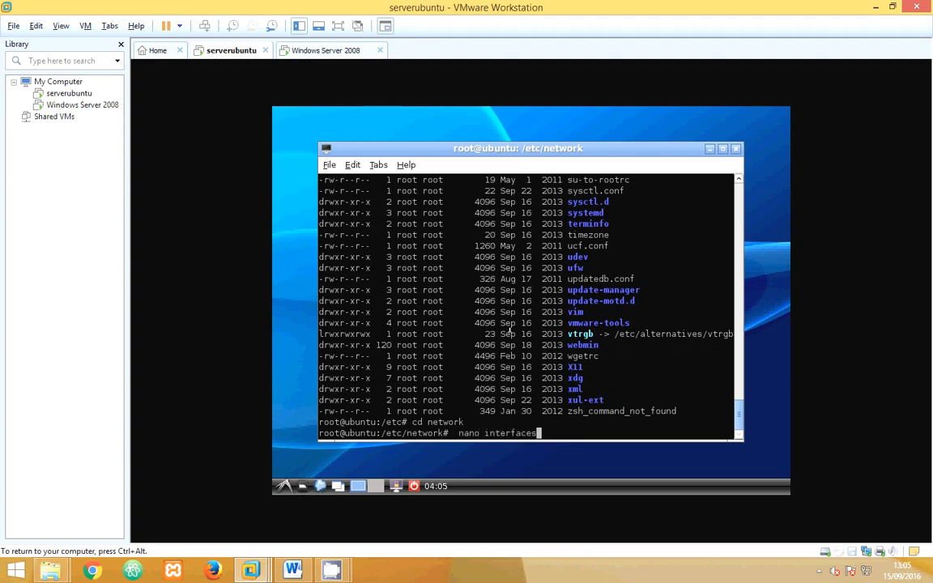
key("Return")
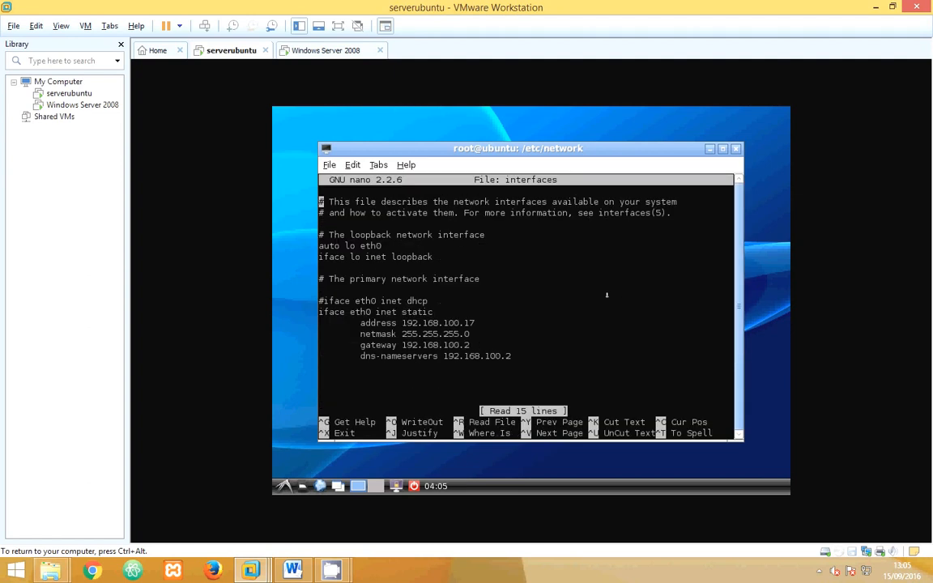
key("ctrl+x")
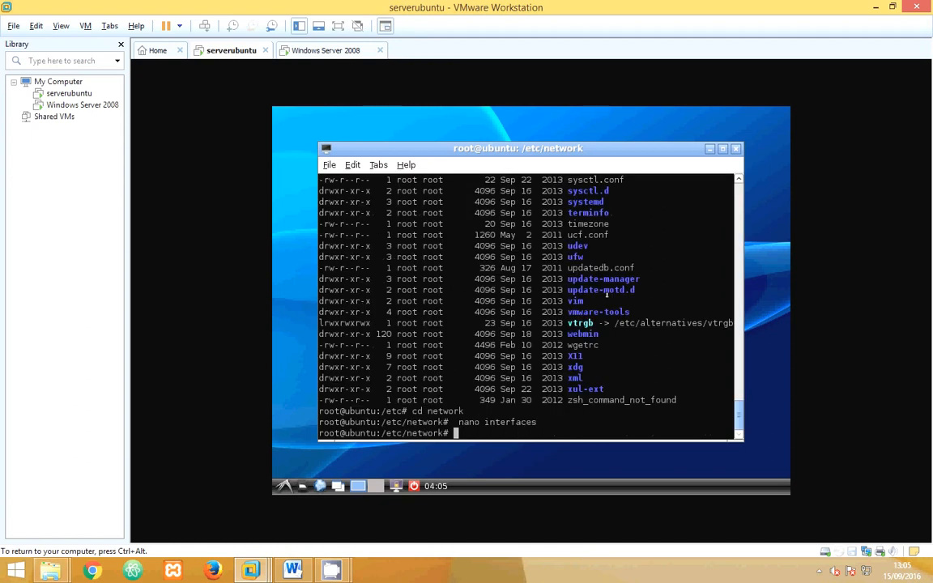
- Switch to the Windows Server 2008 virtual machine and unlock the Administrador session with the account password
key("ctrl+alt")
left_click(336, 52)
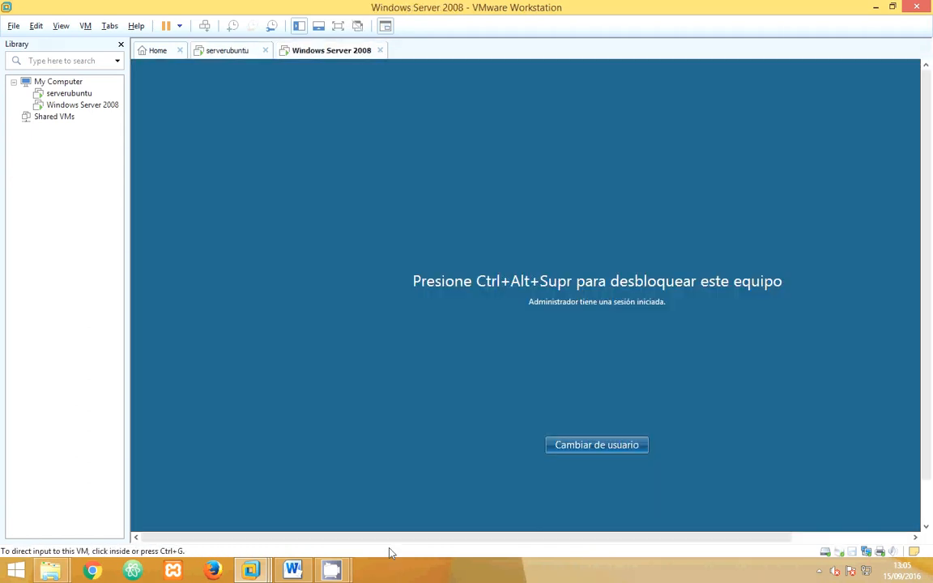
left_click(509, 459)
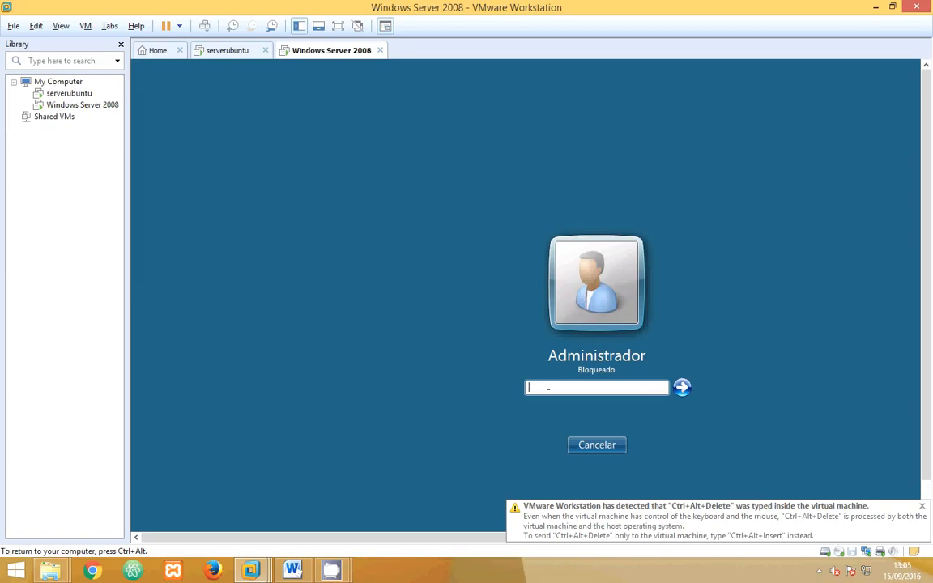
type("•••••••••••••")
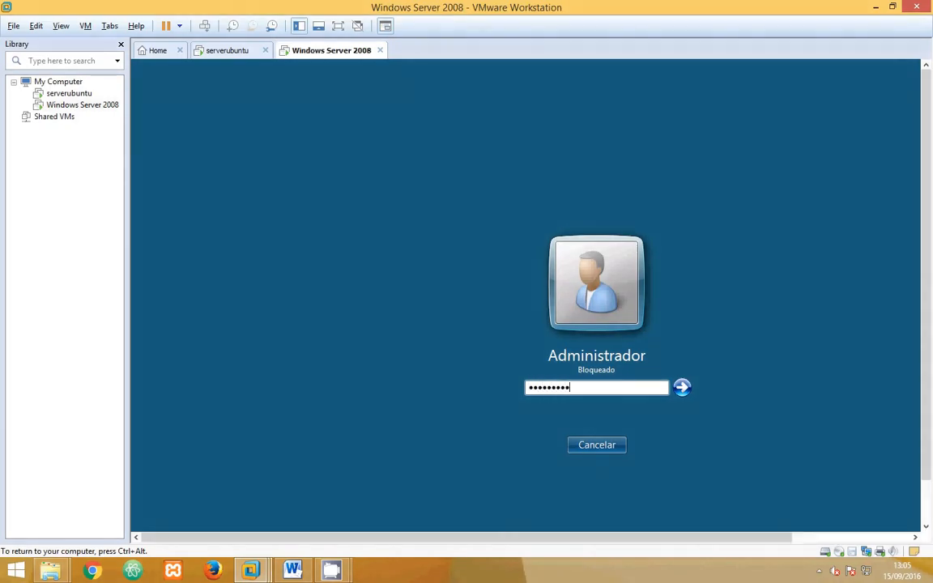
key("Return")
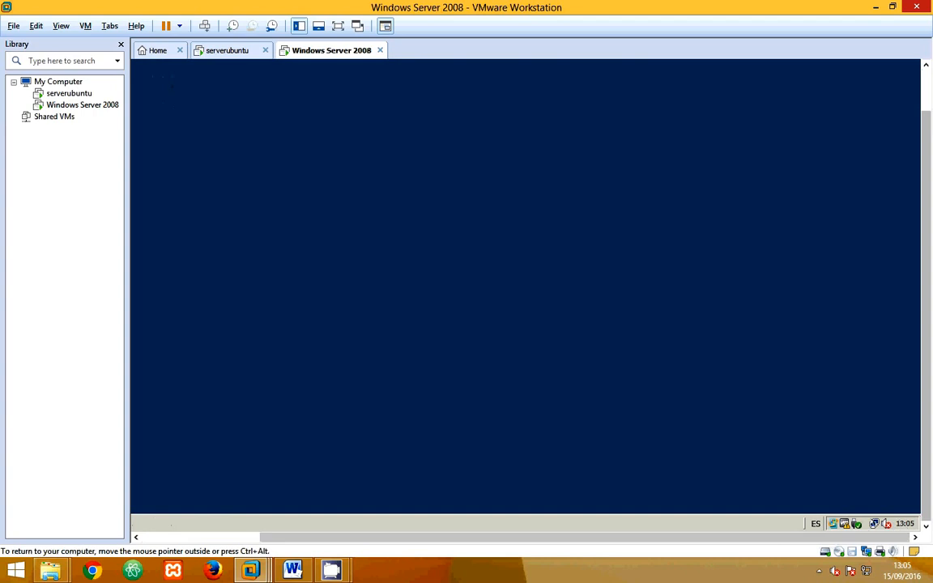
- Open the TCP/IPv4 properties of the local area connection from the Network and Sharing Center to review its addresses
right_click(874, 524)
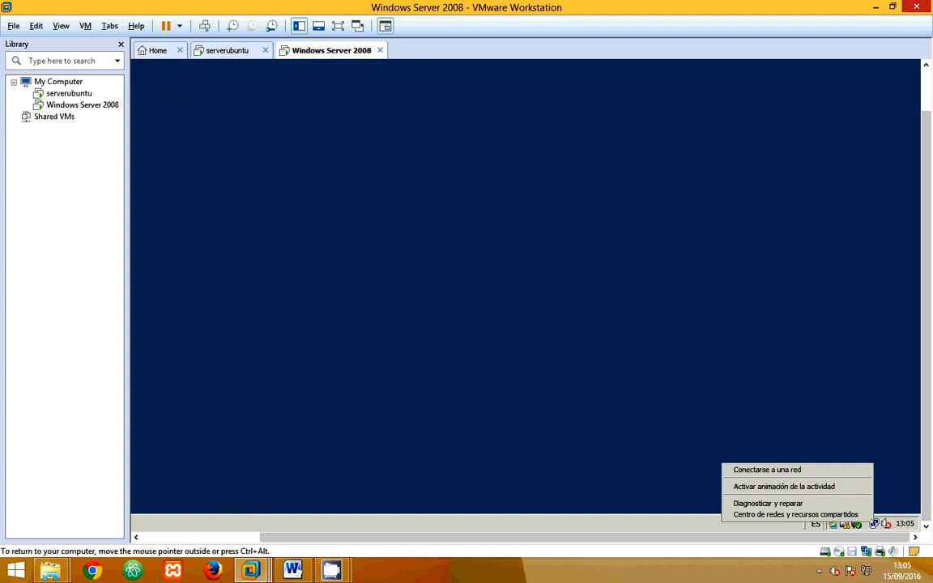
left_click(826, 515)
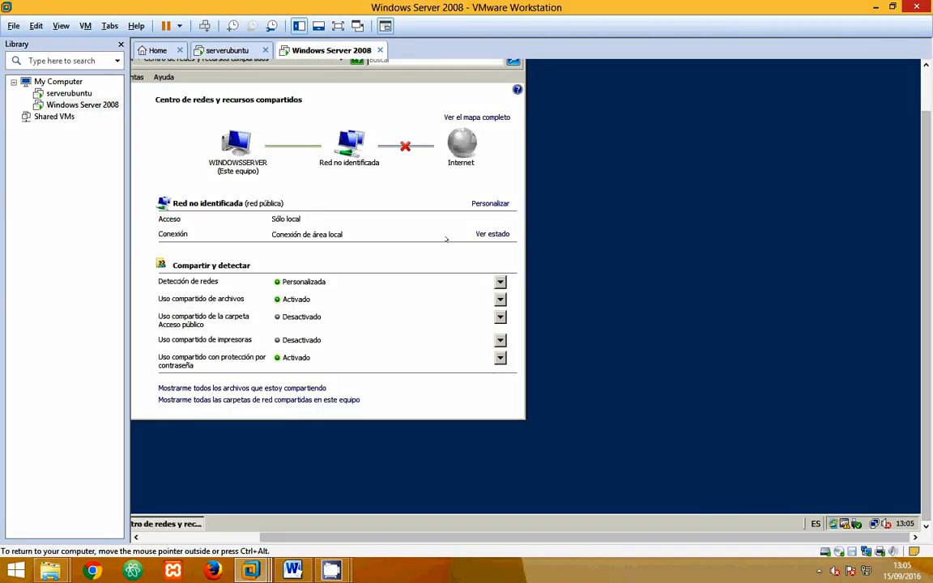
left_click(492, 234)
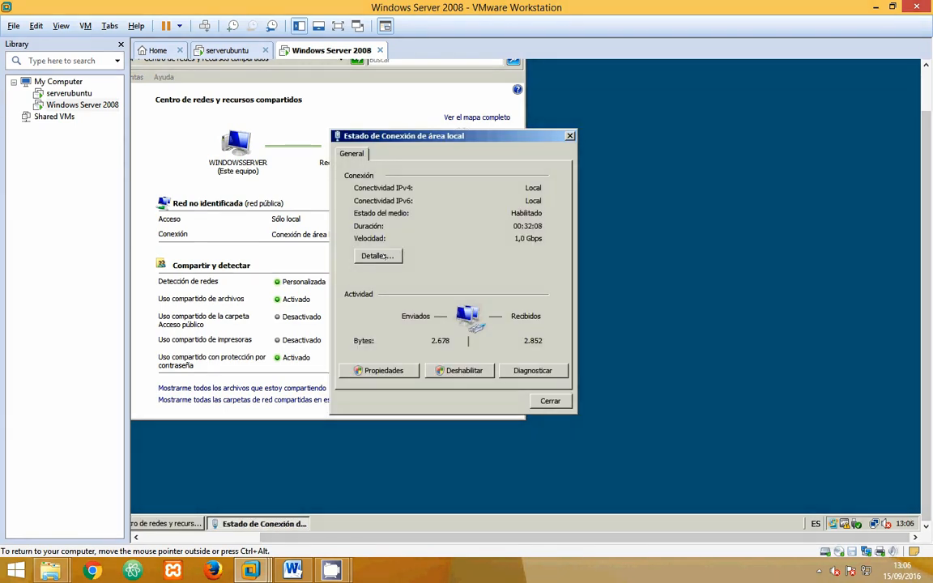
left_click(379, 370)
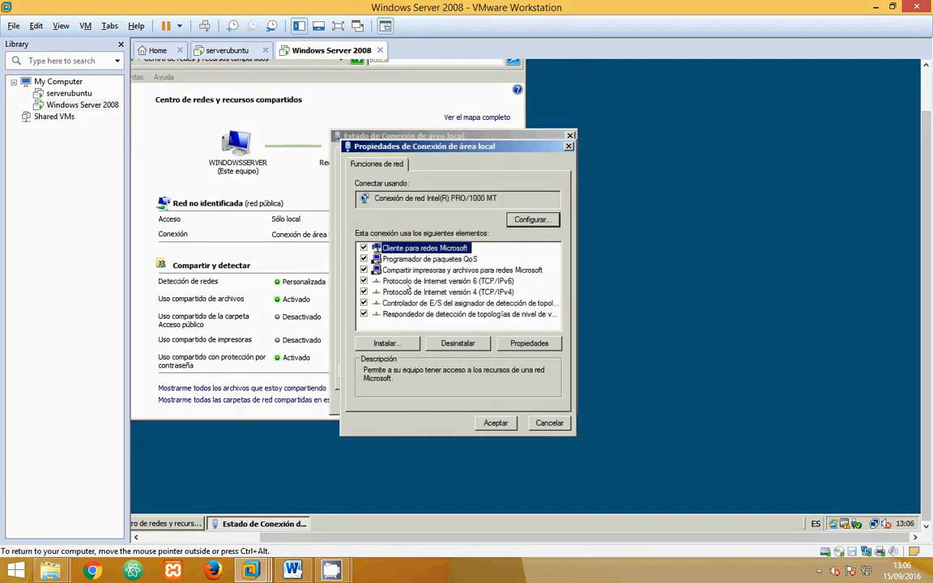
double_click(409, 290)
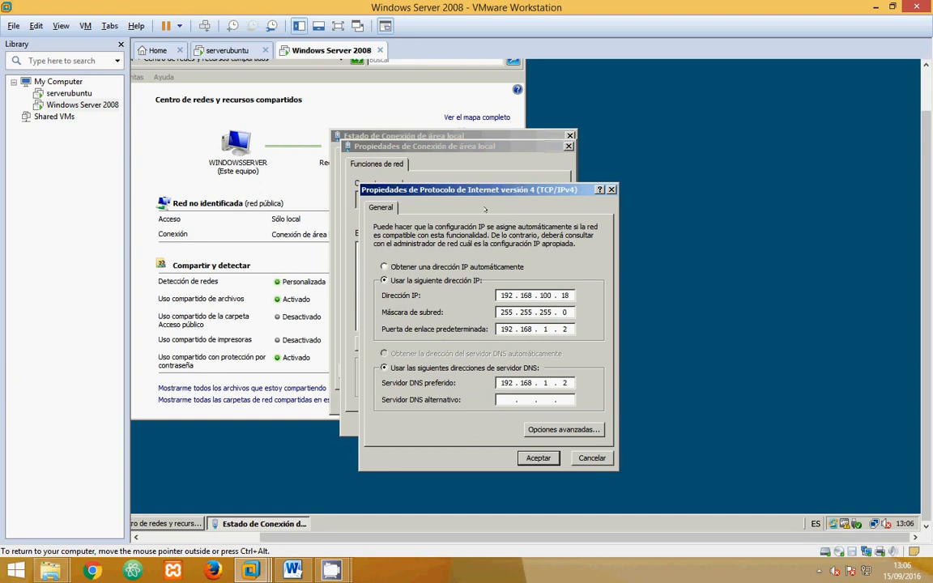
- Accept and save the existing TCP/IPv4 configuration, and close the local area connection's properties
left_click(539, 457)
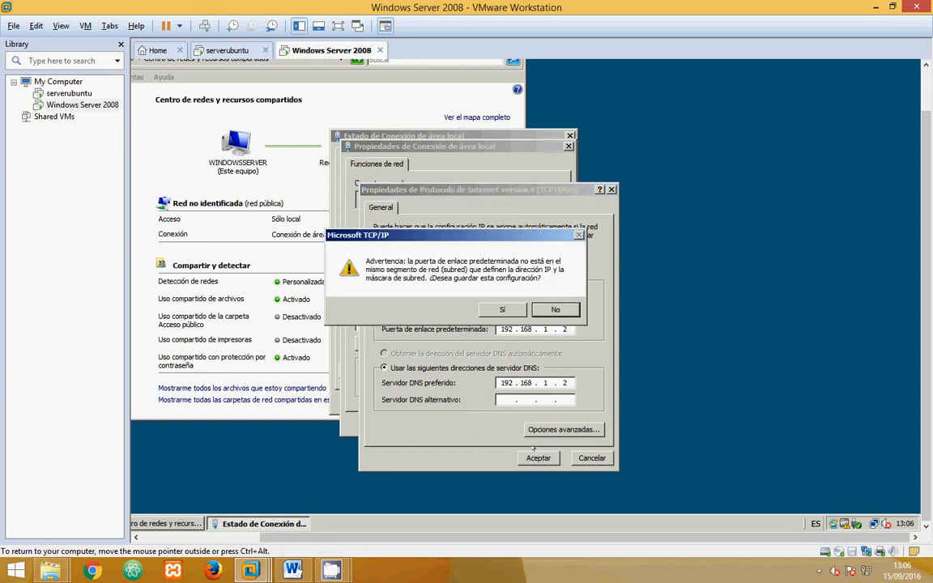
left_click(502, 308)
left_click(496, 424)
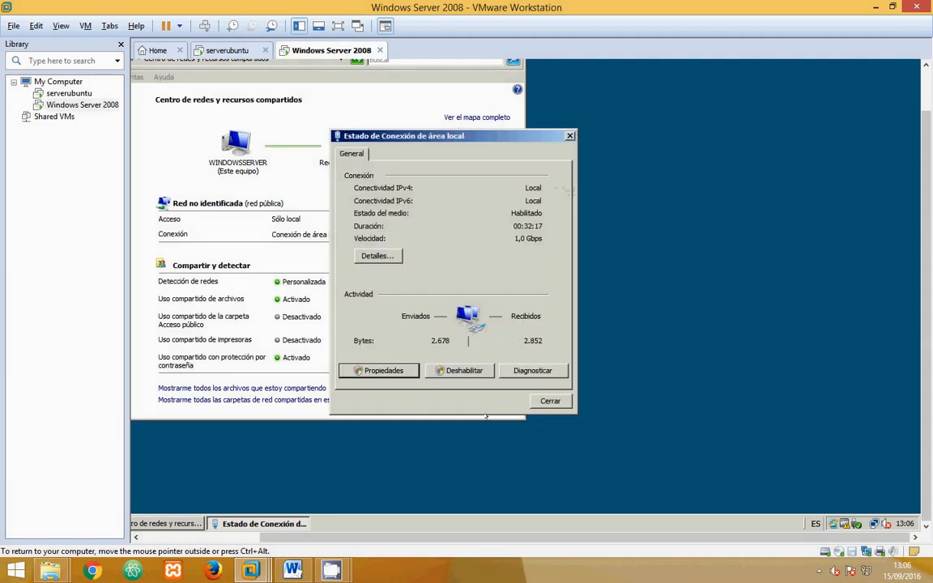
- Close the connection status and Network and Sharing Center windows, and open a command prompt with cmd in Windows Server 2008
left_click(550, 401)
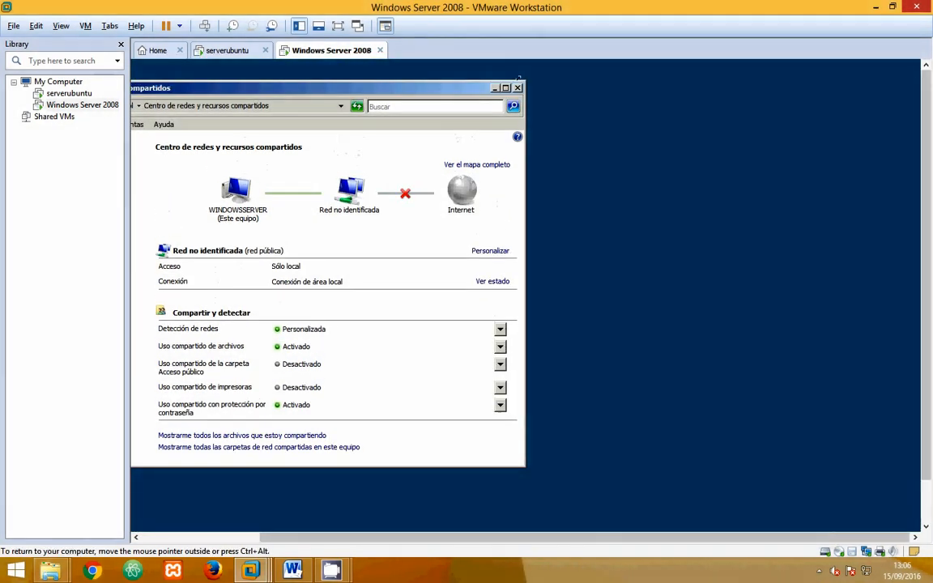
left_click(517, 88)
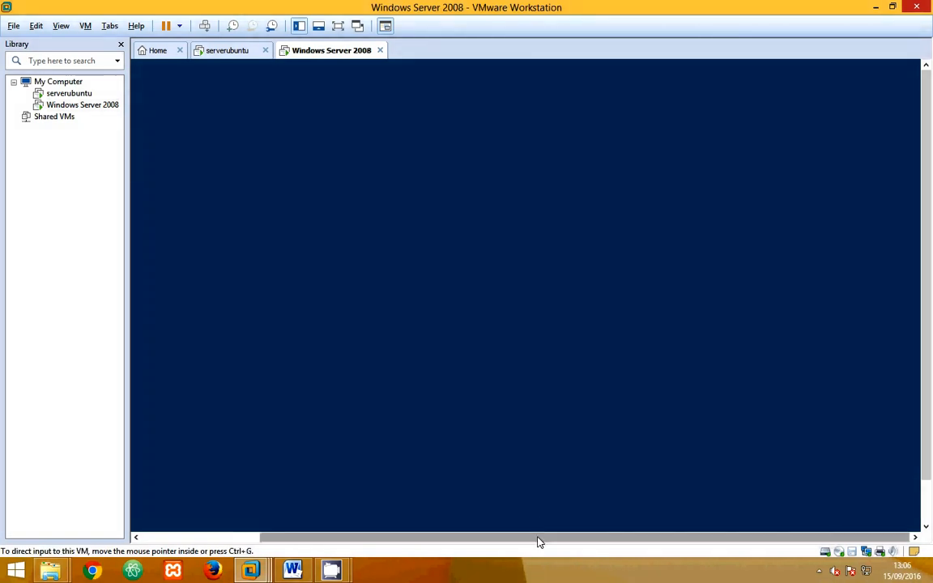
left_click_drag(537, 537, 408, 537)
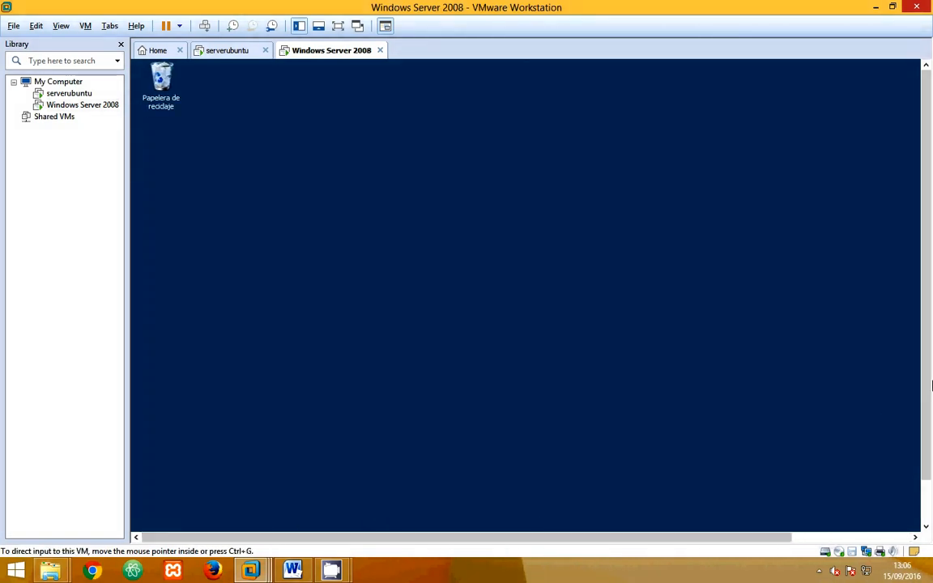
left_click_drag(928, 397, 921, 476)
left_click(154, 521)
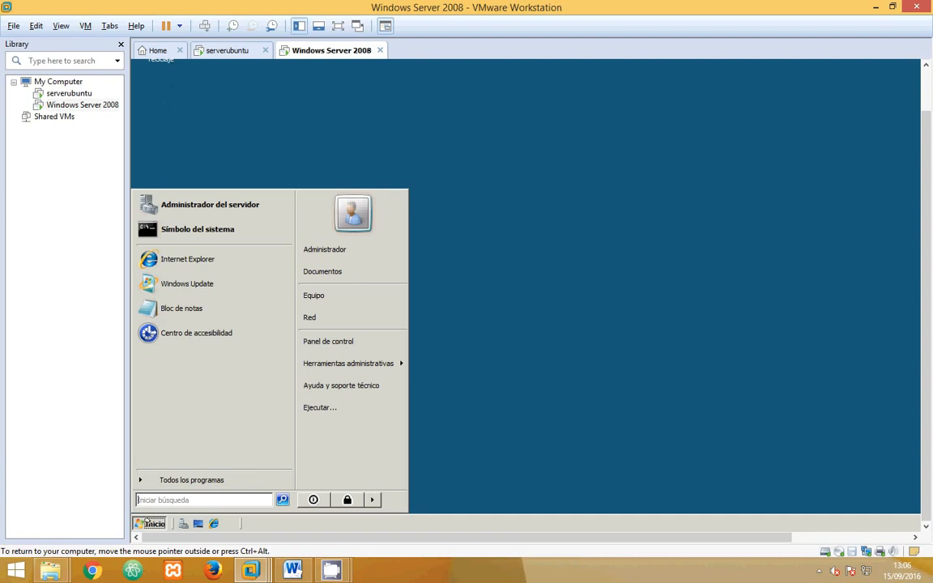
type("cmd")
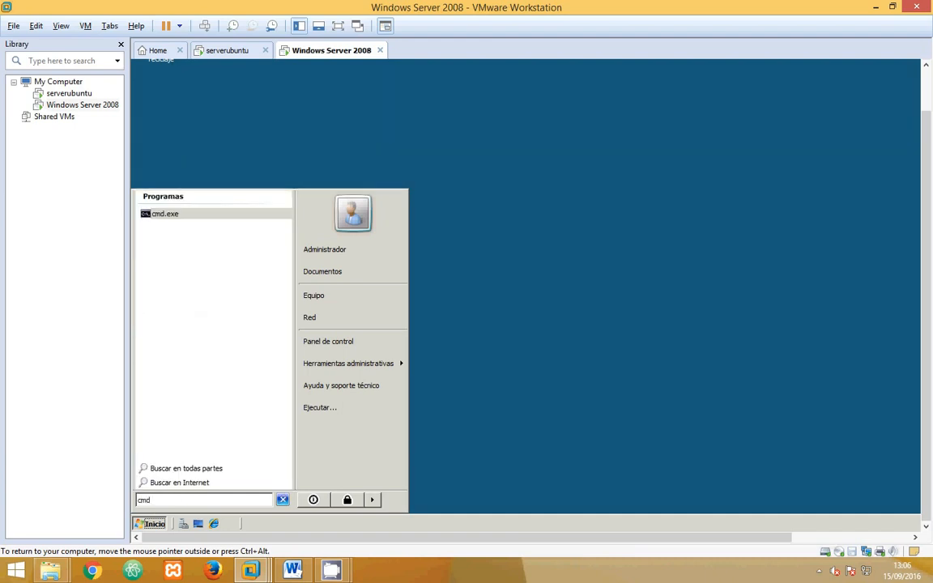
key("Return")
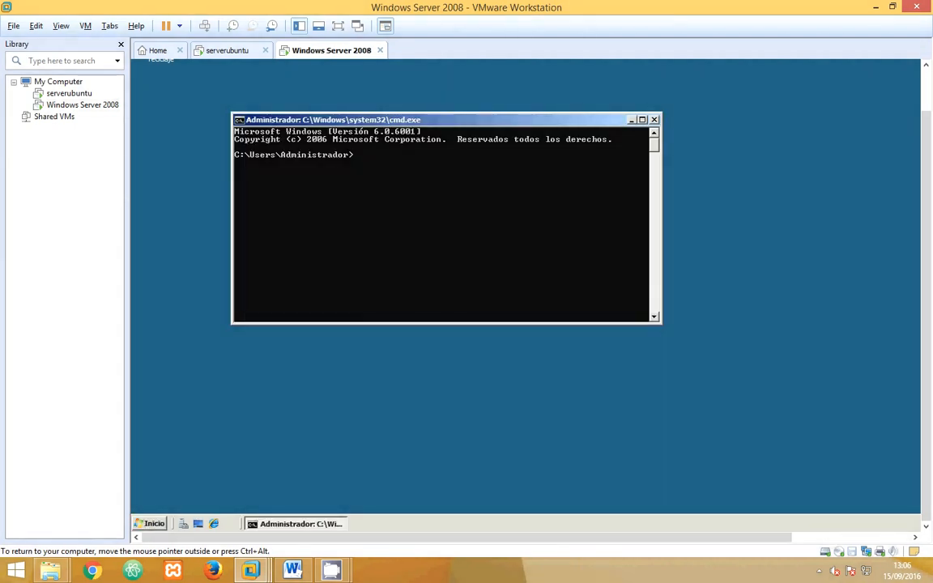
- Ping 192.168.100.17 from the Windows Server 2008 command prompt to test connectivity with the Ubuntu server
type("ping 192.168.100.17")
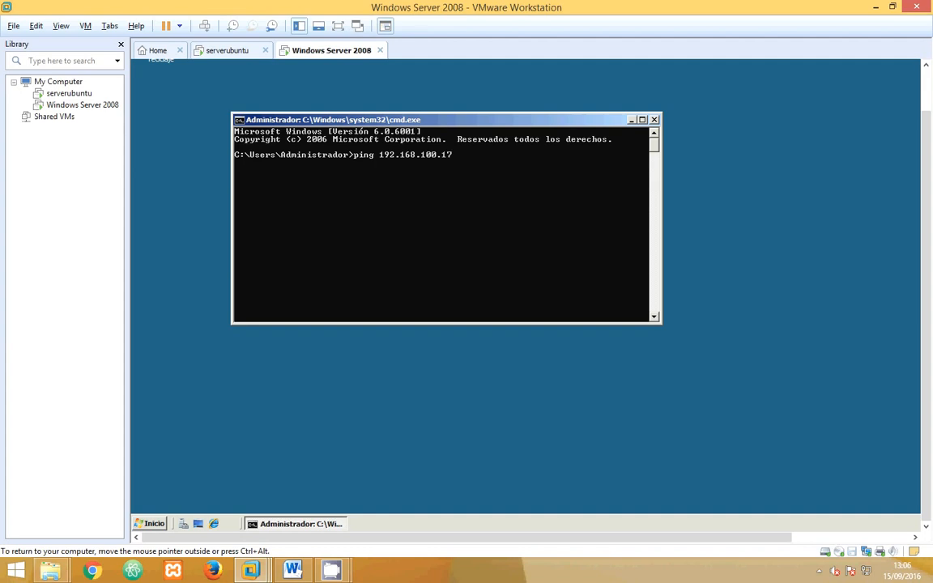
key("Return")
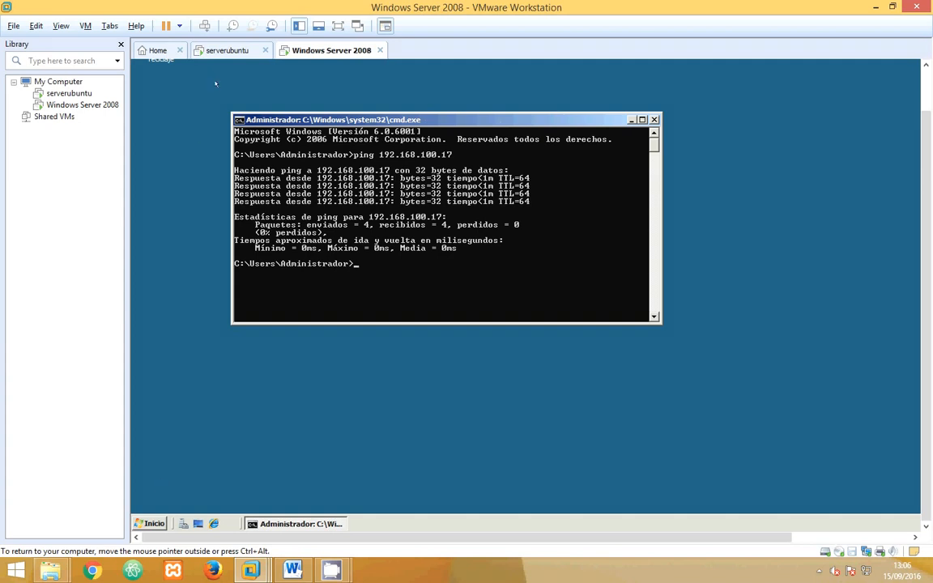
- Switch to the serverubuntu virtual machine, ping 192.168.100.17 from its terminal, and halt the running ping after several replies
left_click(227, 50)
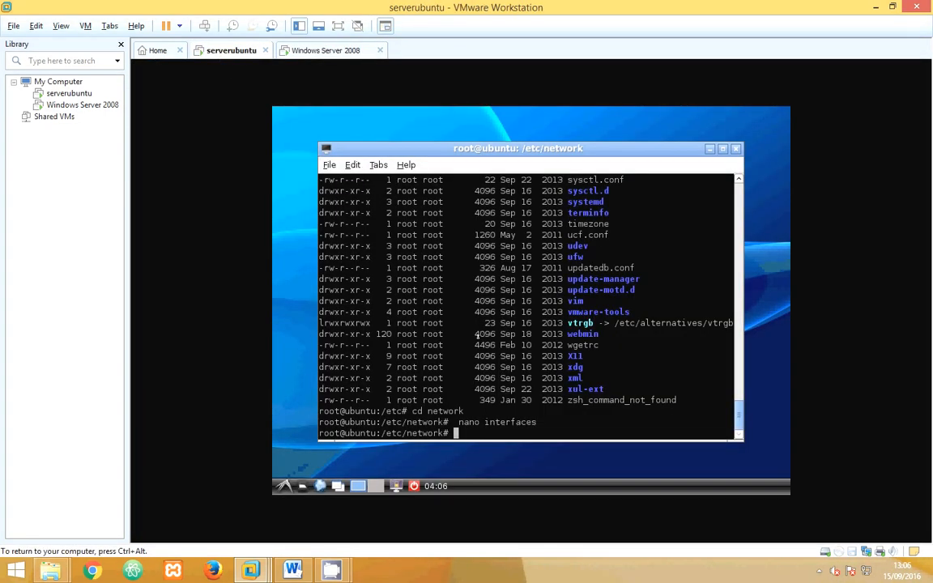
type("ping 190")
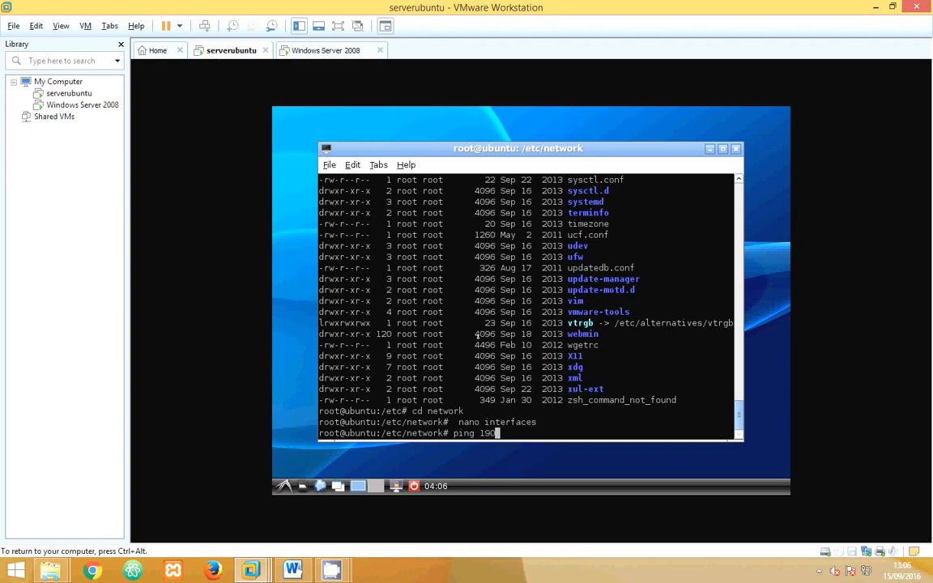
key("BackSpace")
type("2.168.100.17")
key("Return")
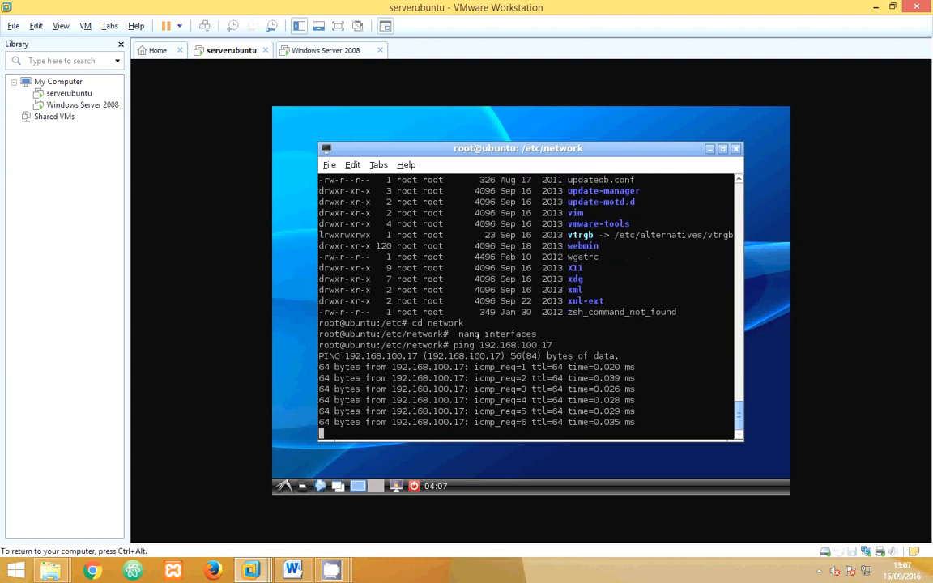
key("ctrl+z")
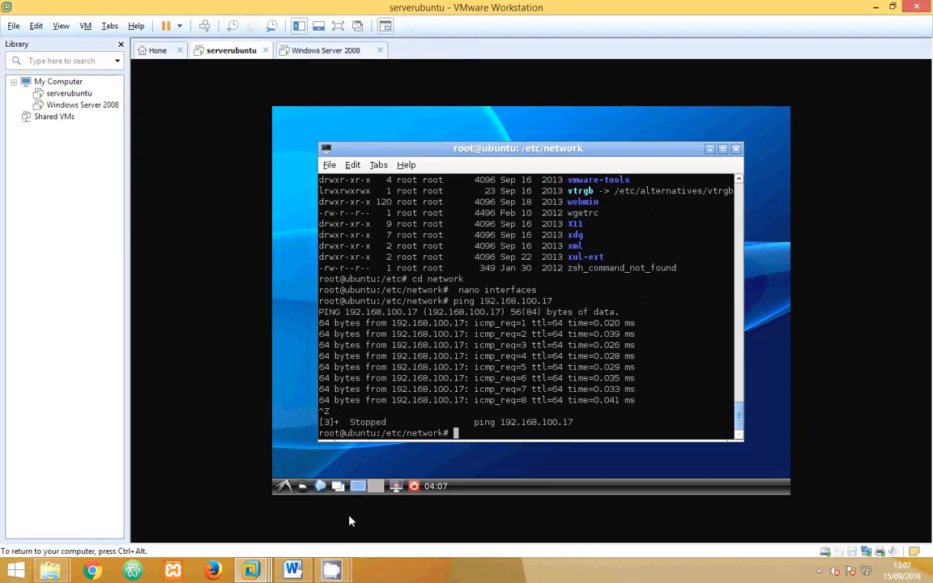
left_click(334, 571)
left_click(258, 494)
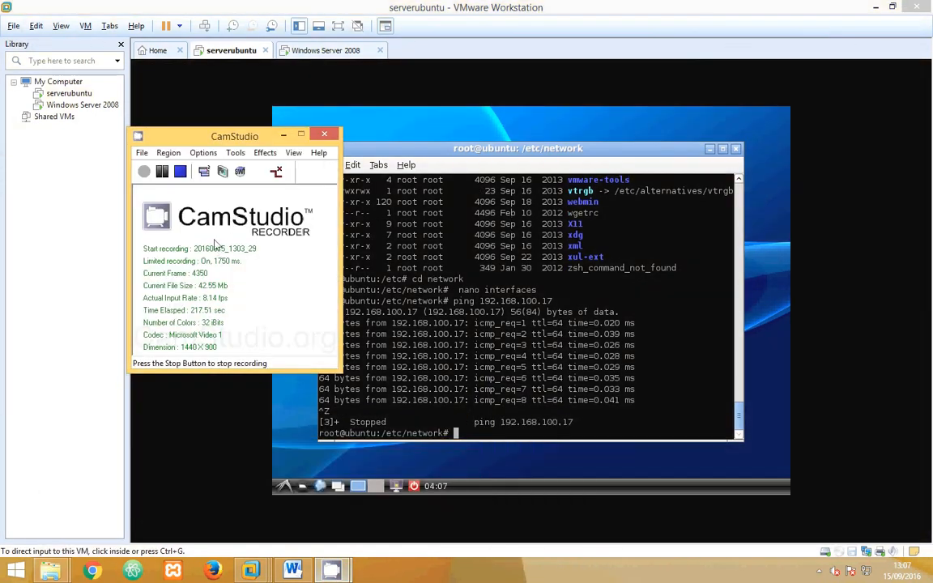